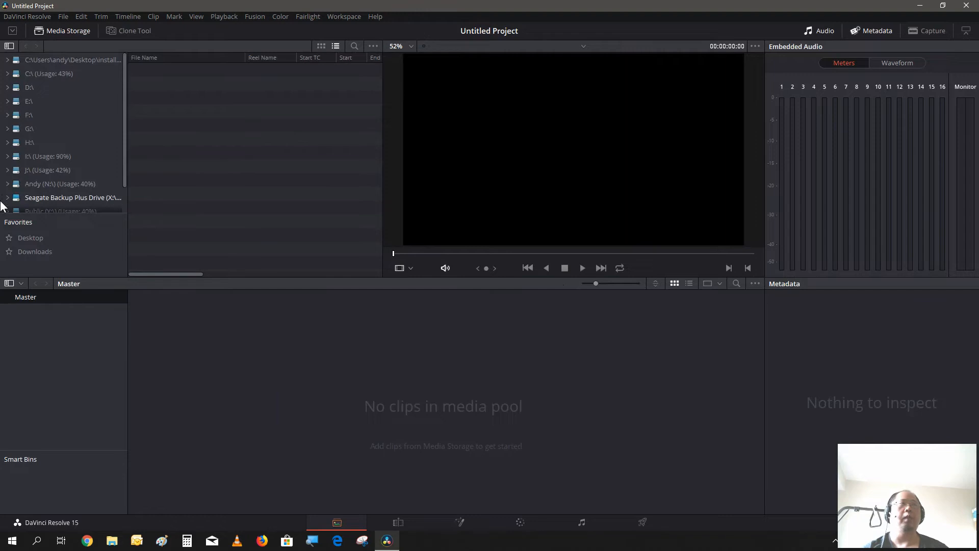
- Import backgound.jpg and Flag - 14318.mp4 from the Desktop into the media pool, keeping the project frame rate
{"action": "left_click", "coordinate": [17, 239]}
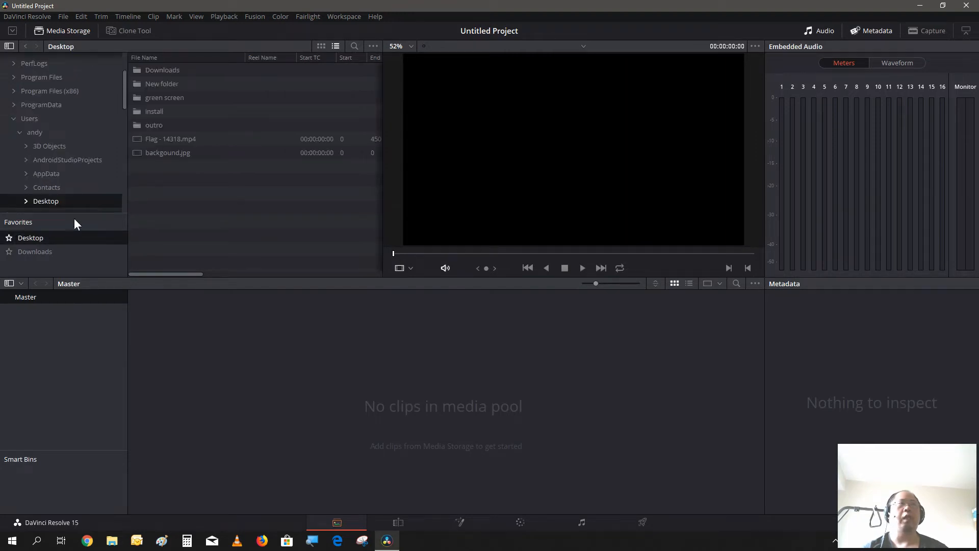
{"action": "left_click_drag", "start_coordinate": [175, 172], "coordinate": [243, 411]}
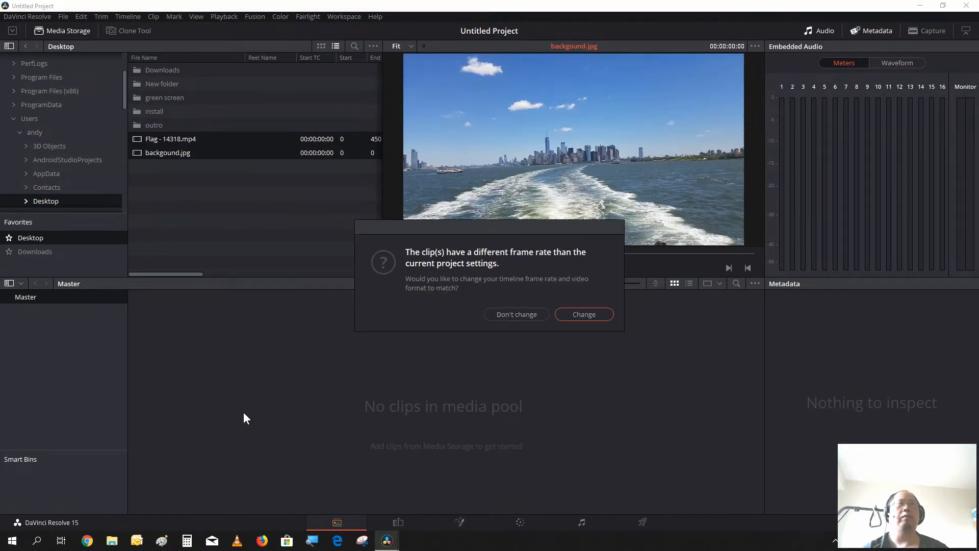
{"action": "left_click", "coordinate": [541, 316]}
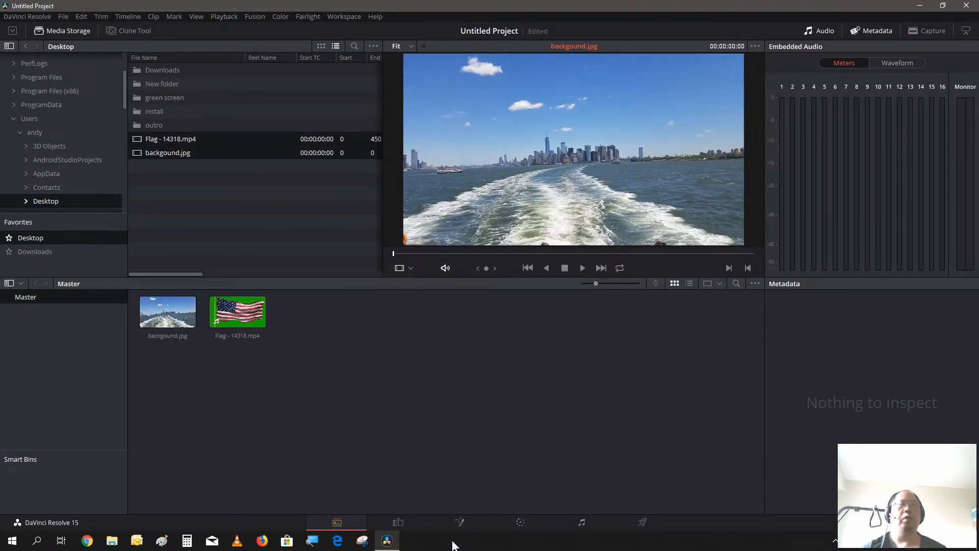
- On the Edit page, place backgound.jpg at the start of a new timeline and reveal the full clip names
{"action": "left_click", "coordinate": [409, 524]}
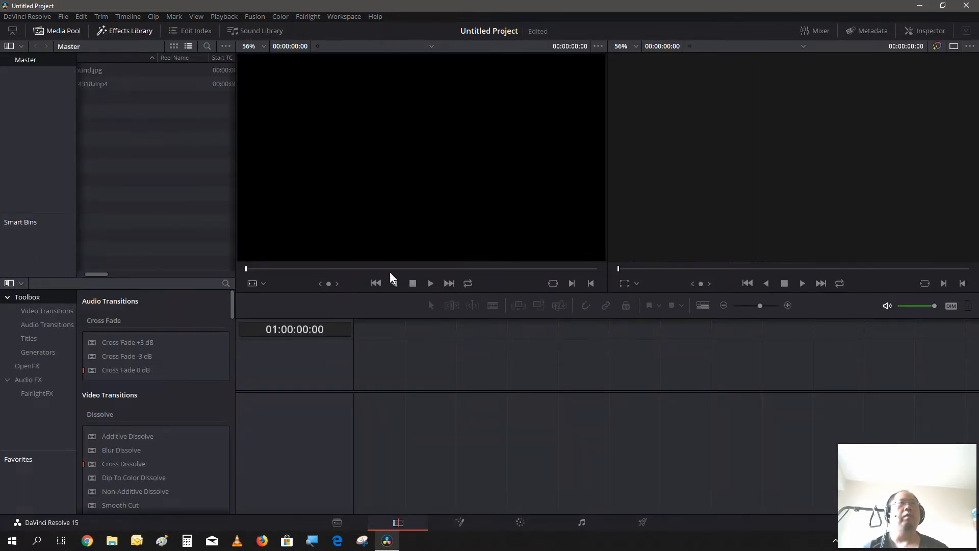
{"action": "left_click_drag", "start_coordinate": [103, 69], "coordinate": [364, 416]}
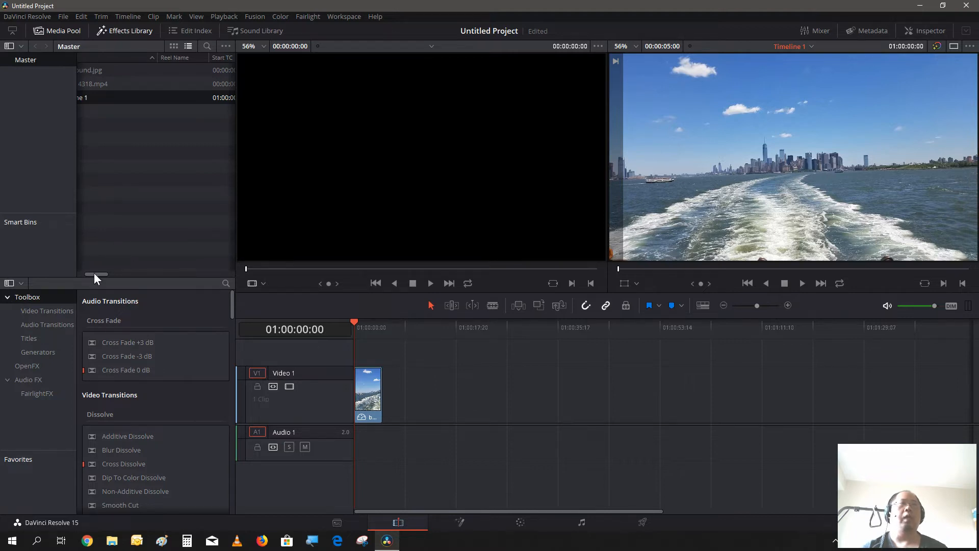
{"action": "left_click_drag", "start_coordinate": [94, 274], "coordinate": [88, 274]}
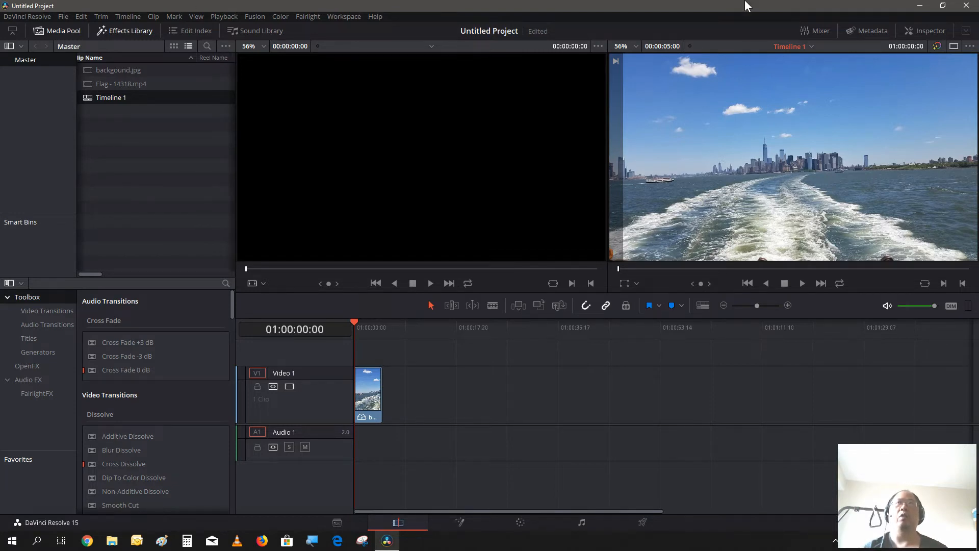
- Straighten the background clip with a rotation angle of -1.700 and set its zoom to 1.120
{"action": "left_click", "coordinate": [945, 29]}
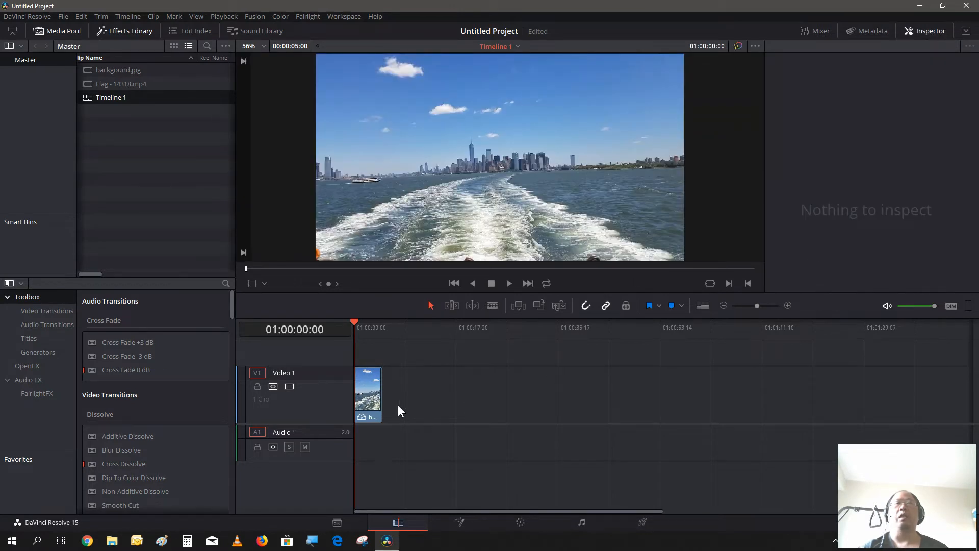
{"action": "left_click", "coordinate": [366, 403]}
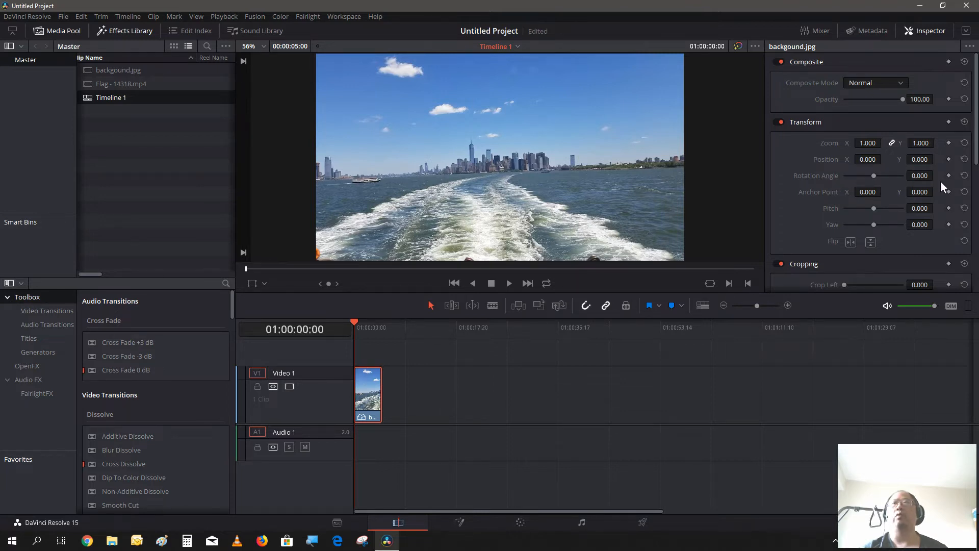
{"action": "left_click_drag", "start_coordinate": [927, 176], "coordinate": [918, 175]}
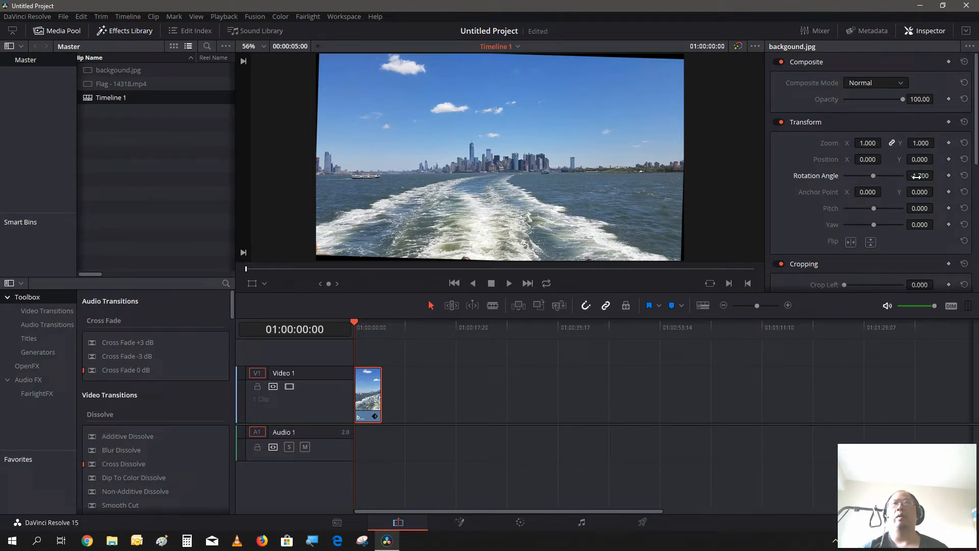
{"action": "left_click_drag", "start_coordinate": [920, 175], "coordinate": [936, 175]}
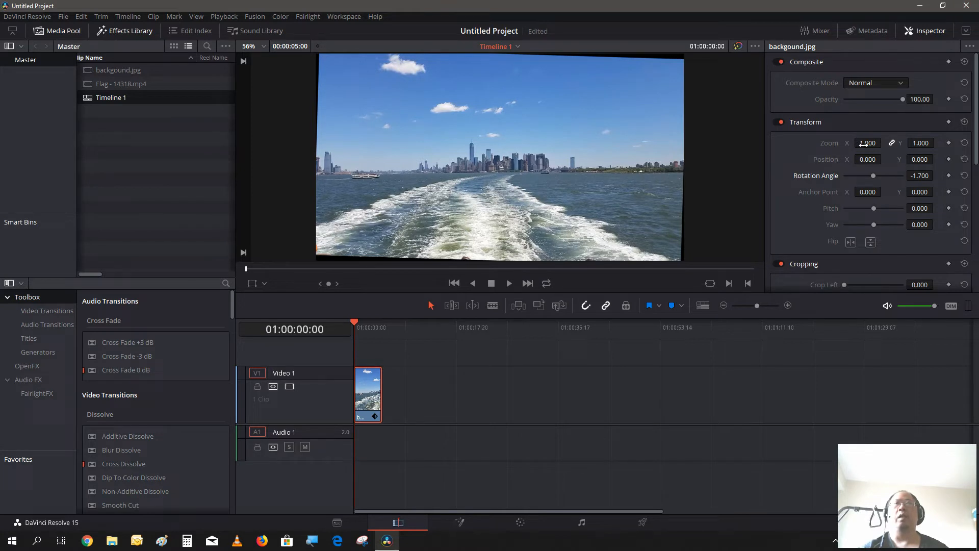
{"action": "left_click_drag", "start_coordinate": [868, 143], "coordinate": [874, 143]}
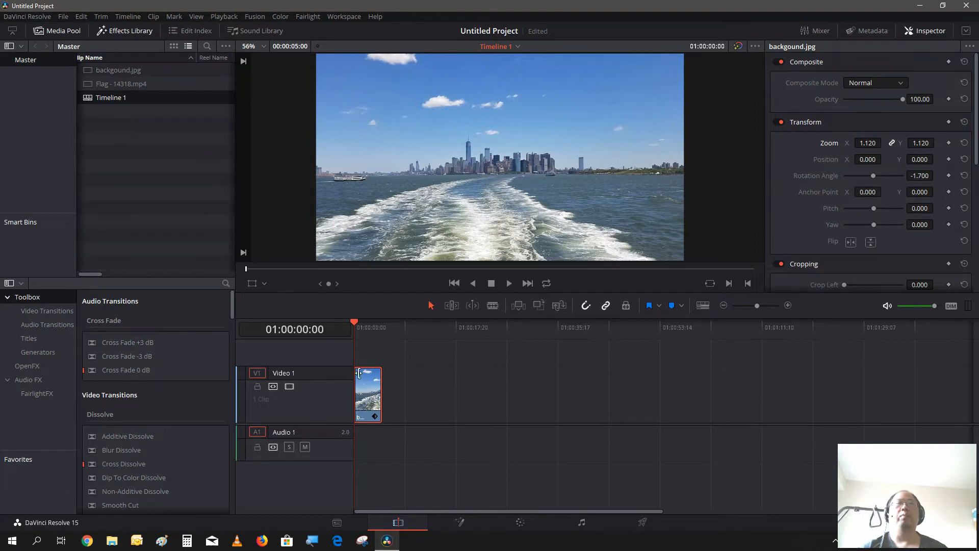
- Place Flag - 14318.mp4 on Video 2 at the timeline start and extend the background clip to the flag's length
{"action": "left_click_drag", "start_coordinate": [339, 367], "coordinate": [335, 396]}
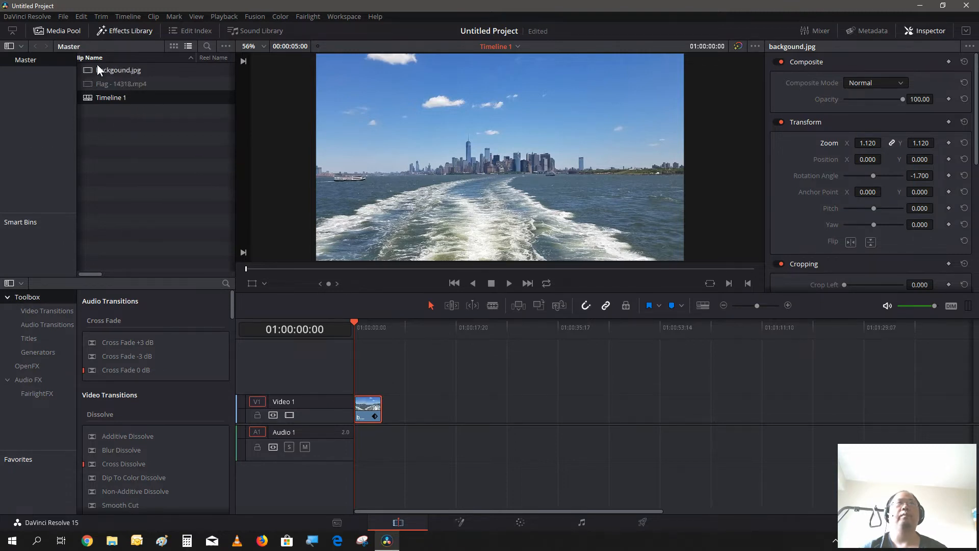
{"action": "left_click_drag", "start_coordinate": [105, 86], "coordinate": [379, 390]}
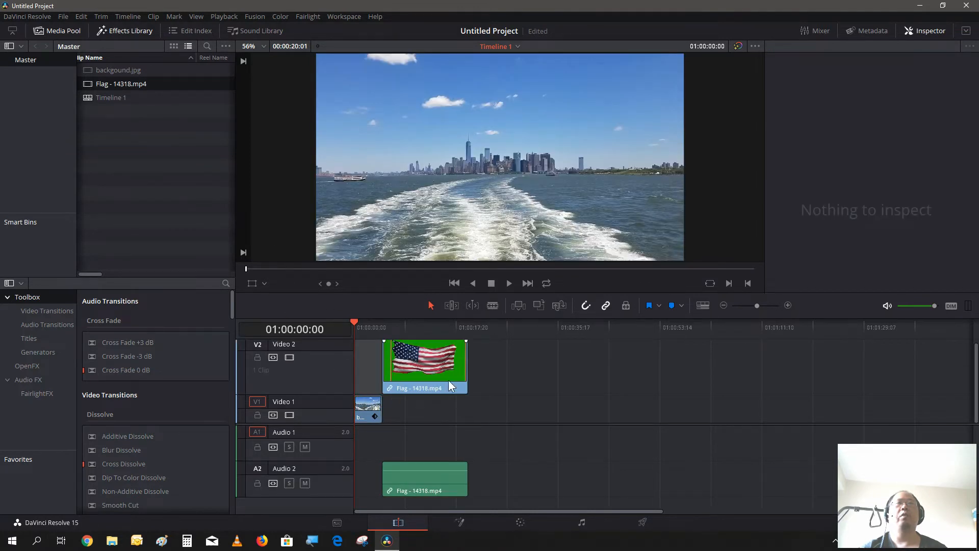
{"action": "left_click_drag", "start_coordinate": [438, 365], "coordinate": [408, 366]}
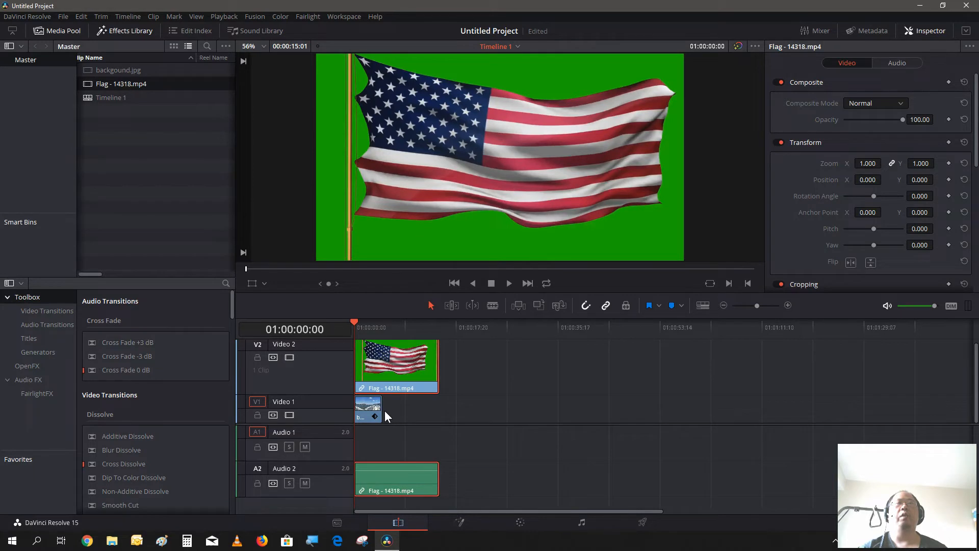
{"action": "left_click_drag", "start_coordinate": [381, 411], "coordinate": [439, 434]}
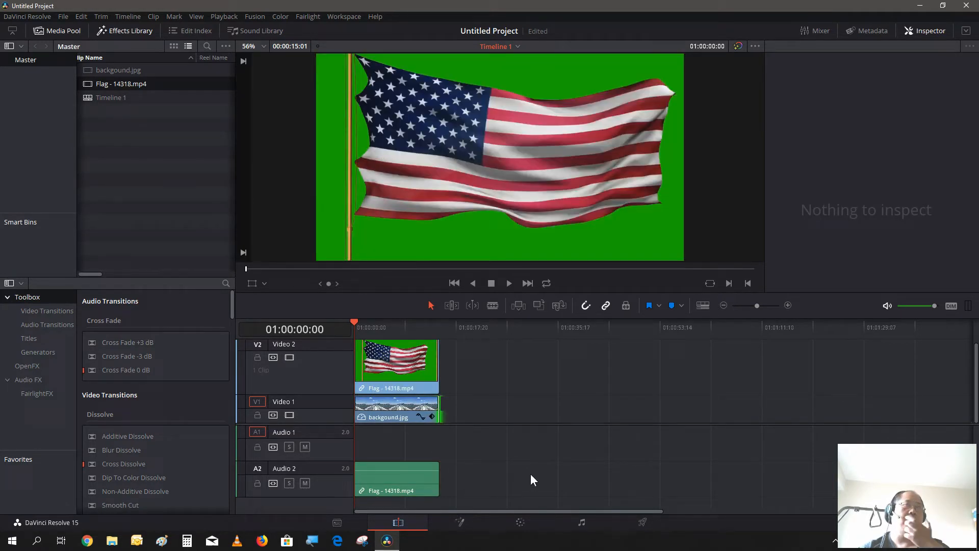
{"action": "scroll", "coordinate": [664, 381], "scroll_direction": "up", "scroll_amount": 1}
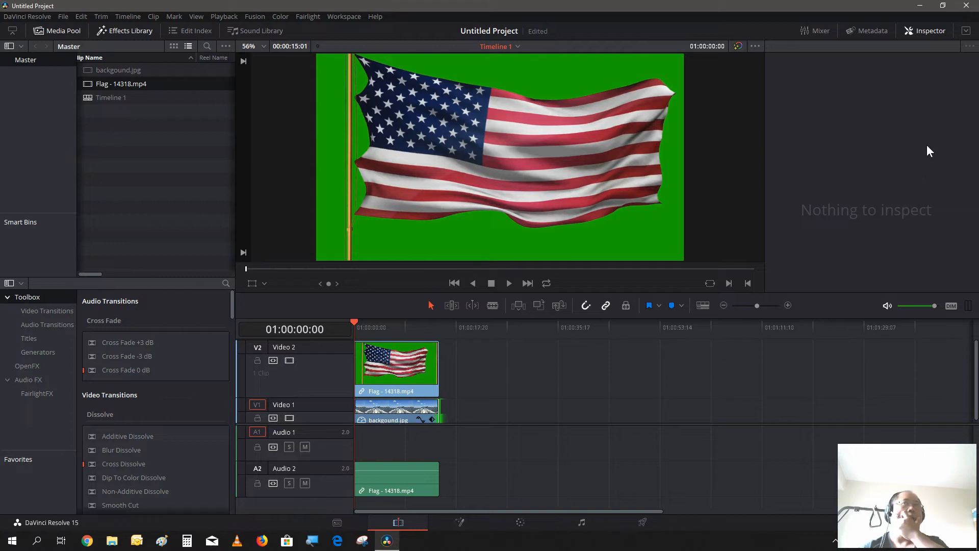
{"action": "left_click", "coordinate": [918, 29]}
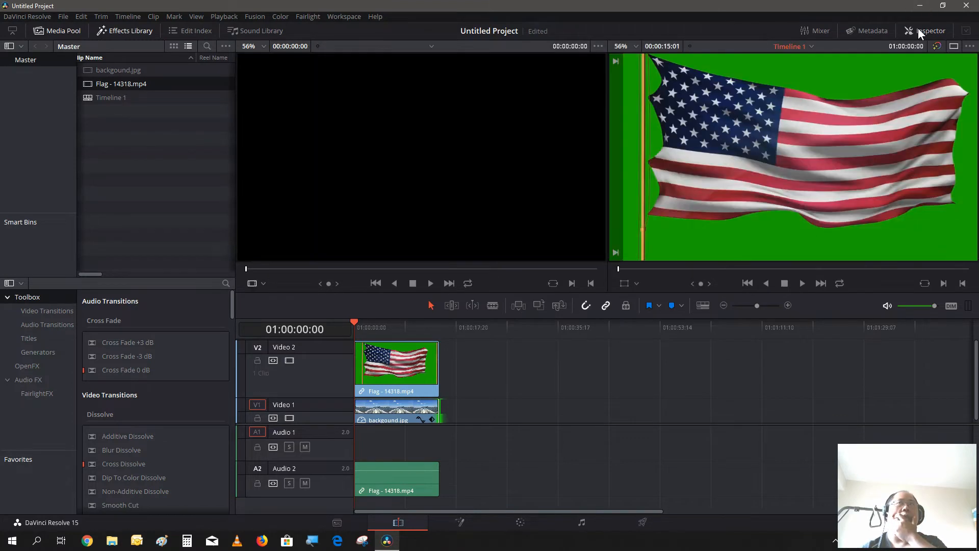
- On the Color page, add an alpha output to the flag clip's node graph and connect node 01's alpha to it
{"action": "left_click", "coordinate": [516, 529]}
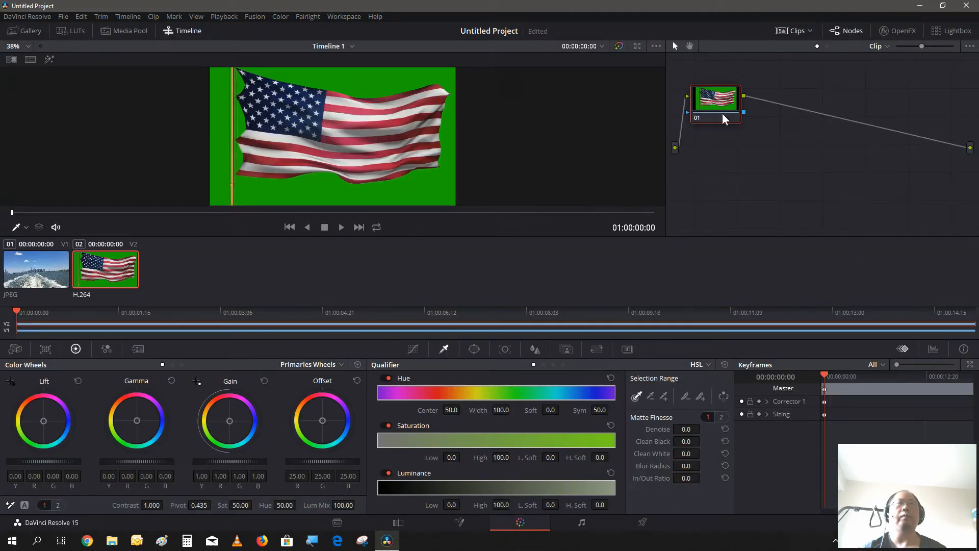
{"action": "left_click_drag", "start_coordinate": [708, 100], "coordinate": [802, 119]}
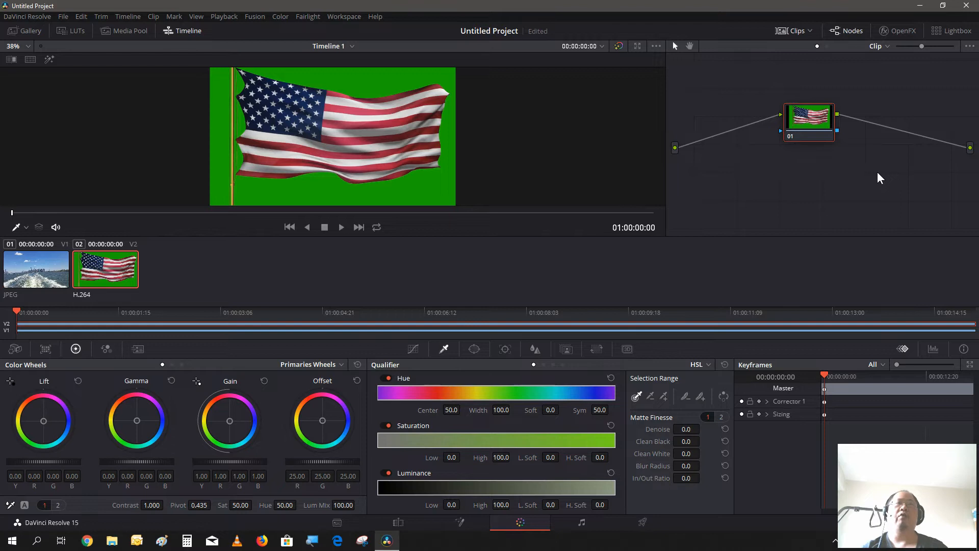
{"action": "right_click", "coordinate": [937, 200]}
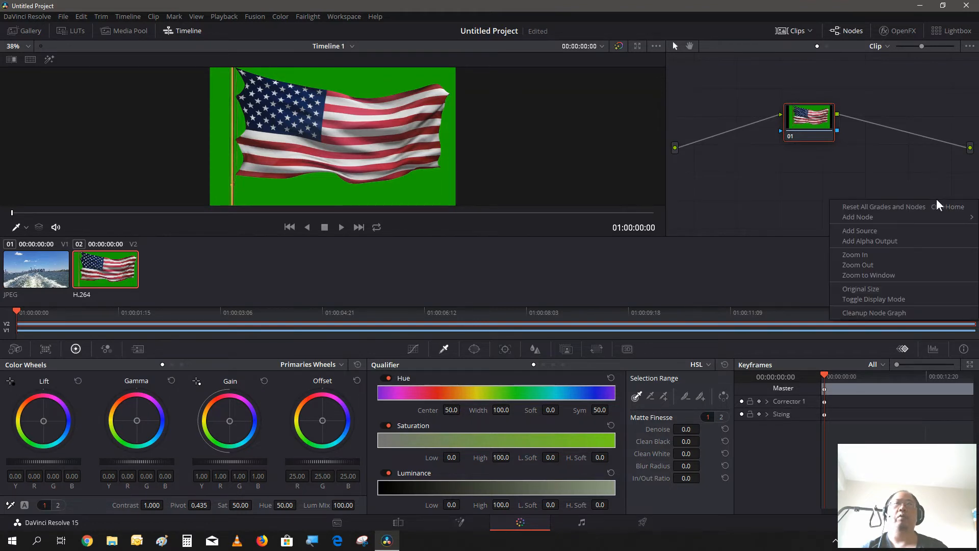
{"action": "left_click", "coordinate": [892, 241]}
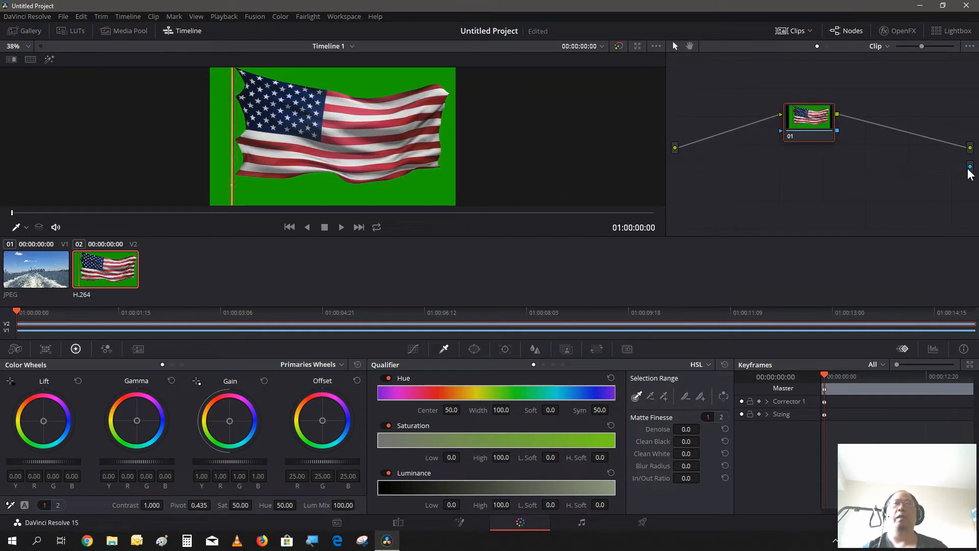
{"action": "left_click_drag", "start_coordinate": [970, 167], "coordinate": [798, 122]}
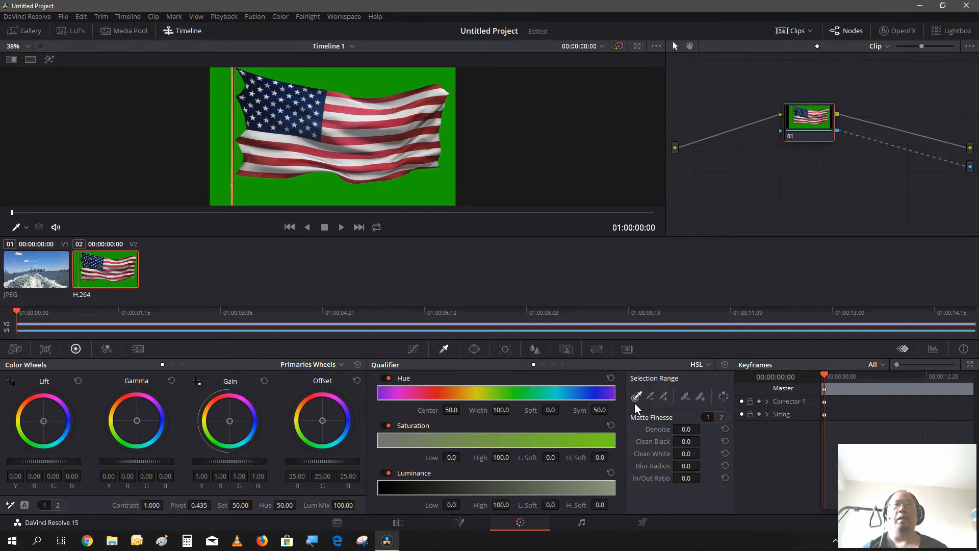
- Key out the flag clip's green background with the 3D qualifier by sampling the green and inverting the selection
{"action": "left_click", "coordinate": [562, 365]}
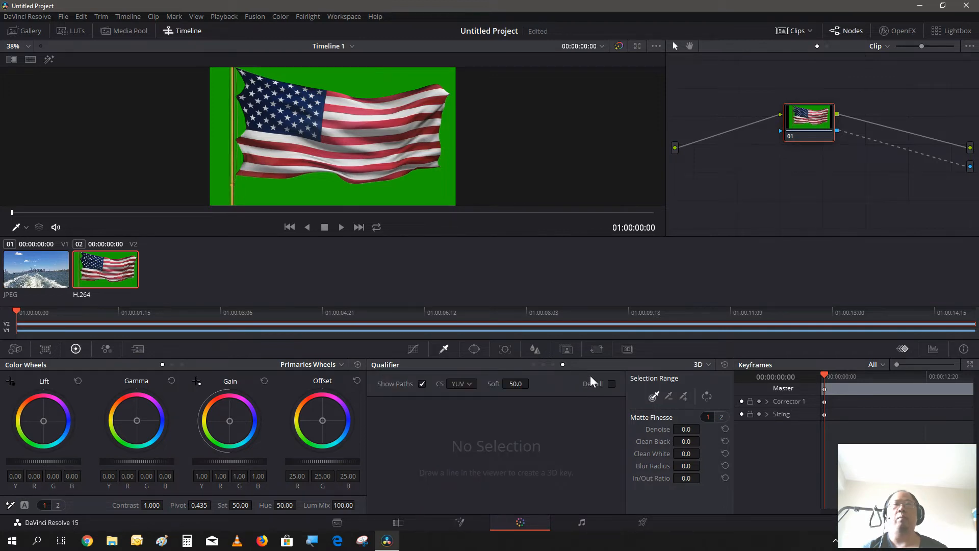
{"action": "left_click", "coordinate": [653, 396]}
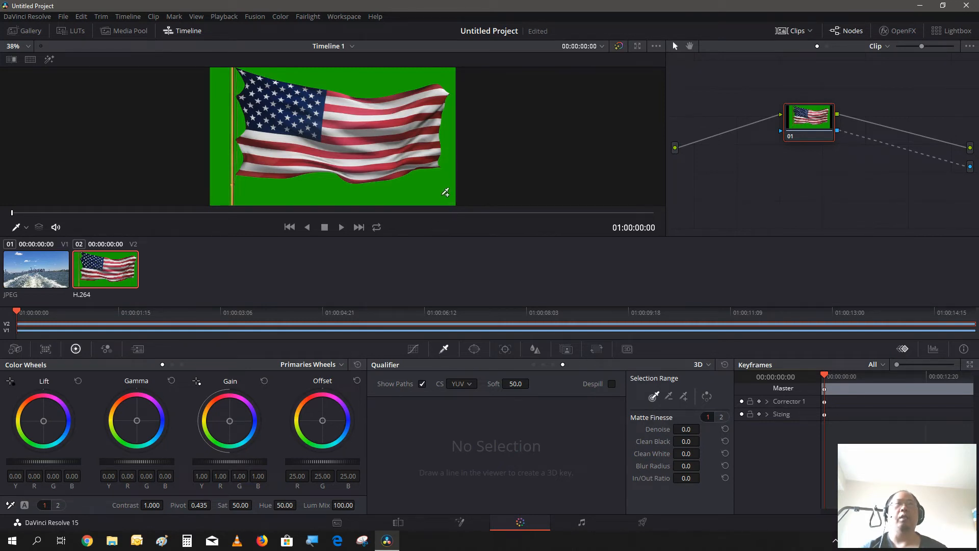
{"action": "left_click", "coordinate": [446, 191]}
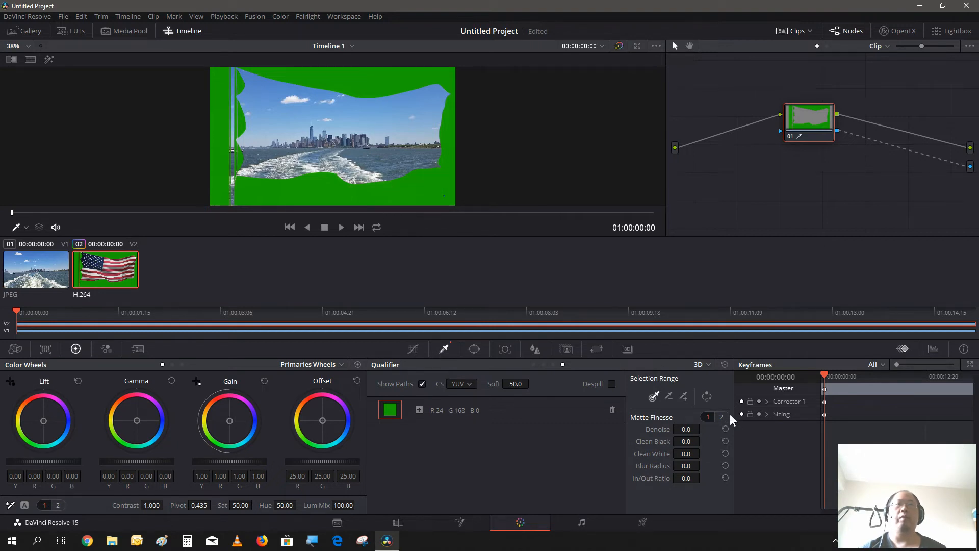
{"action": "left_click", "coordinate": [708, 398]}
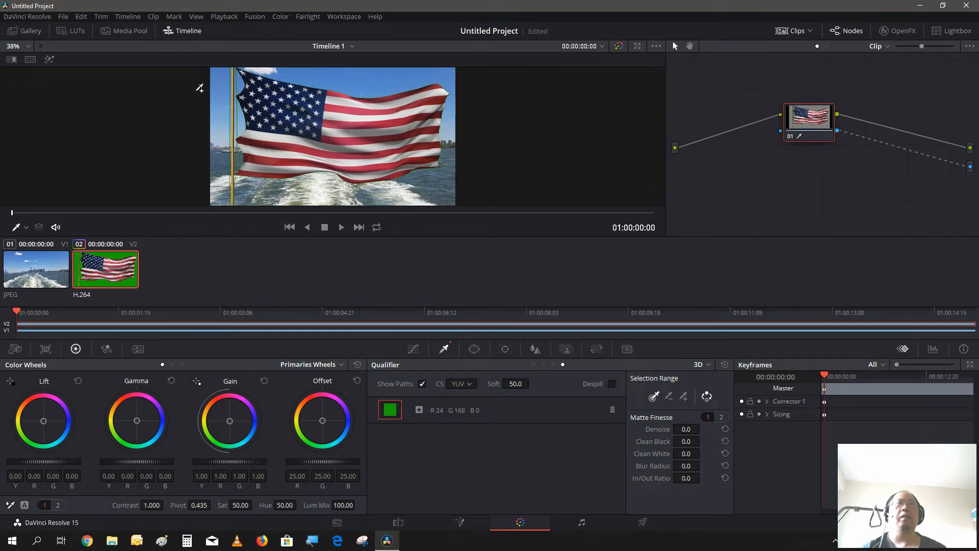
- Enable Despill on the 3D qualifier to clean the flag's green edges, checking them at 100% viewer zoom
{"action": "left_click", "coordinate": [22, 47]}
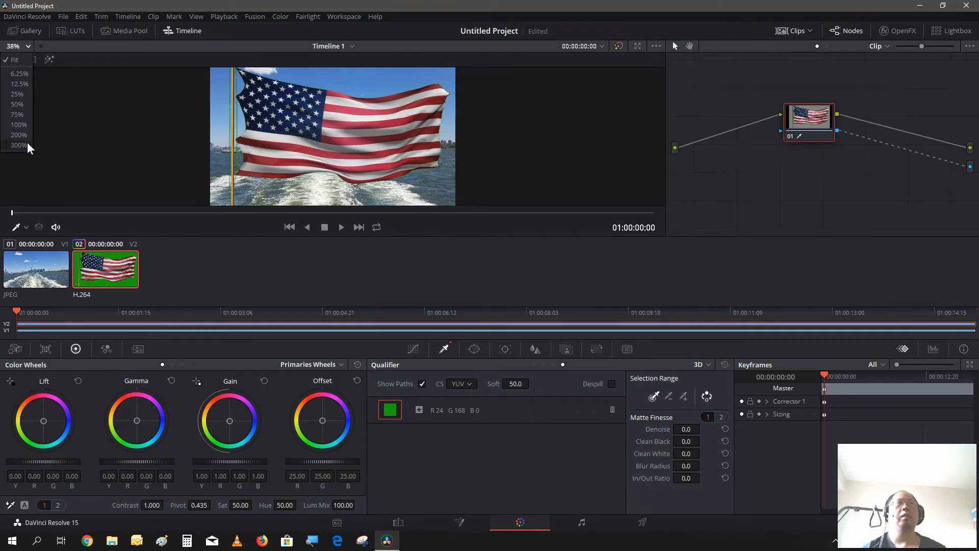
{"action": "left_click", "coordinate": [24, 125]}
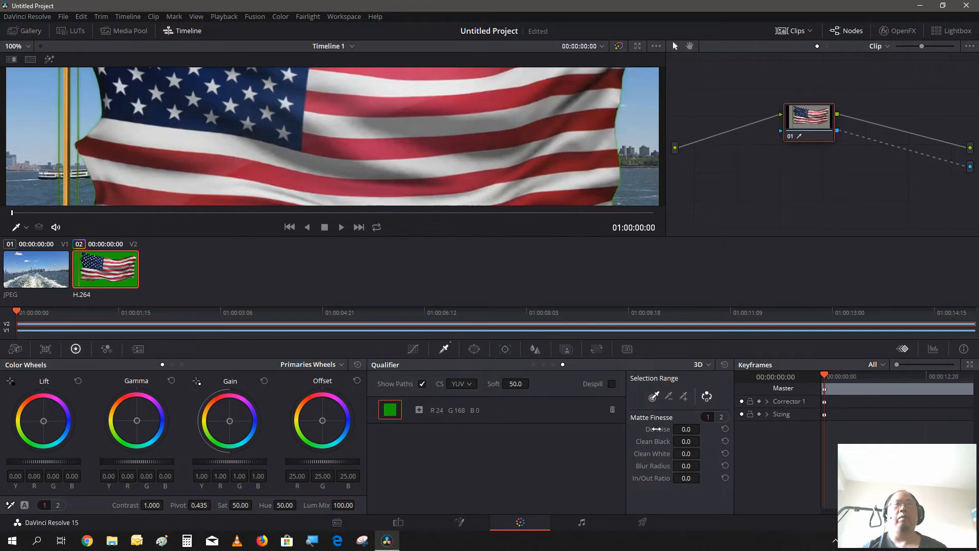
{"action": "left_click", "coordinate": [611, 383]}
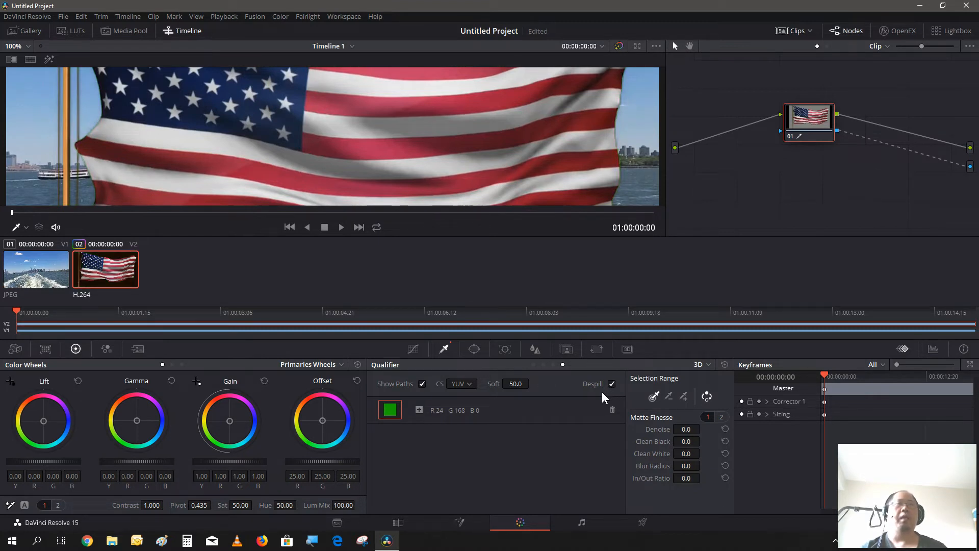
{"action": "left_click", "coordinate": [533, 364]}
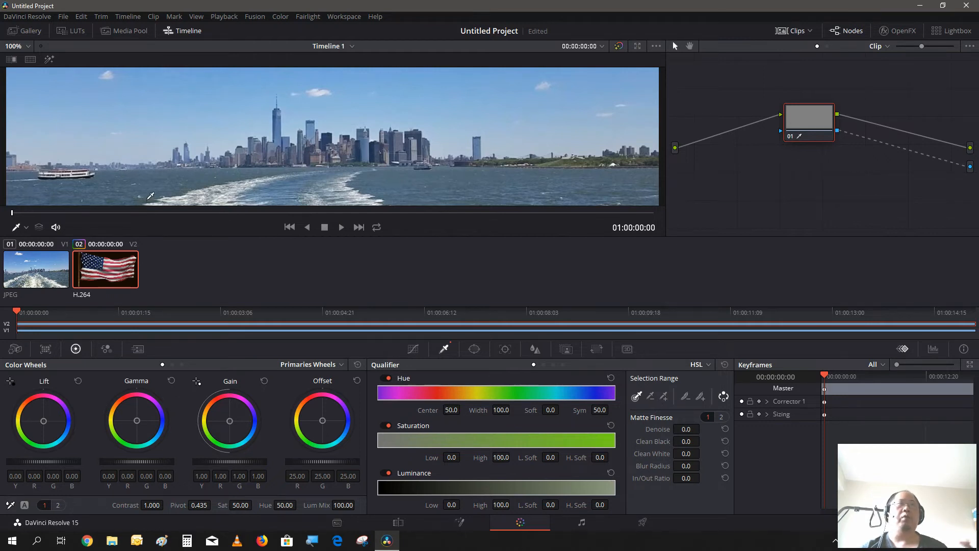
{"action": "left_click", "coordinate": [562, 364]}
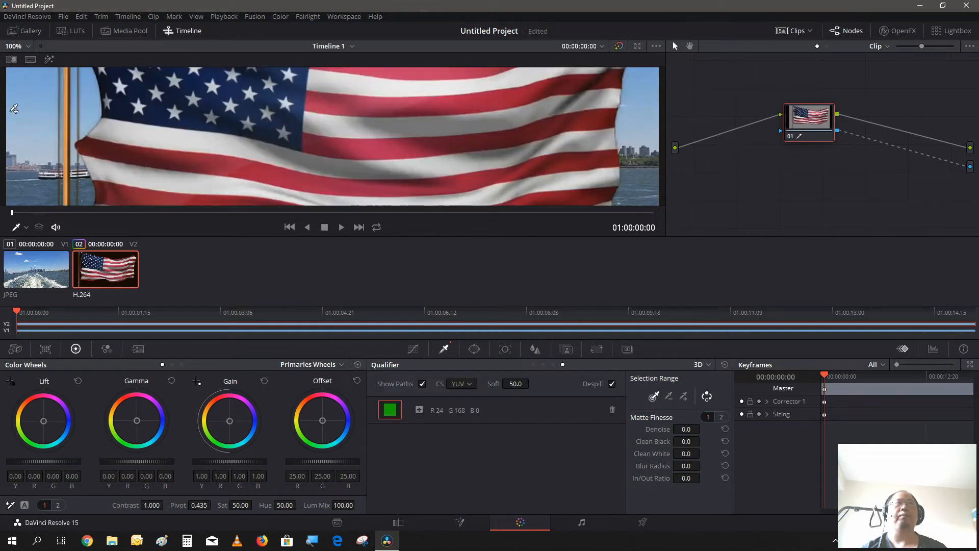
- Fit the image to the viewer and play part of the flag composite on the Edit page
{"action": "left_click", "coordinate": [29, 47]}
{"action": "left_click", "coordinate": [28, 64]}
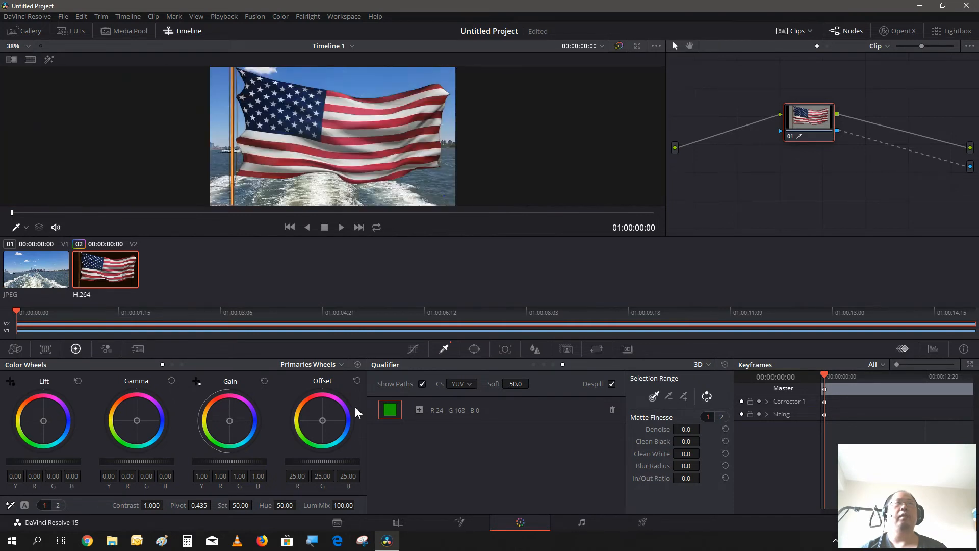
{"action": "left_click", "coordinate": [398, 522]}
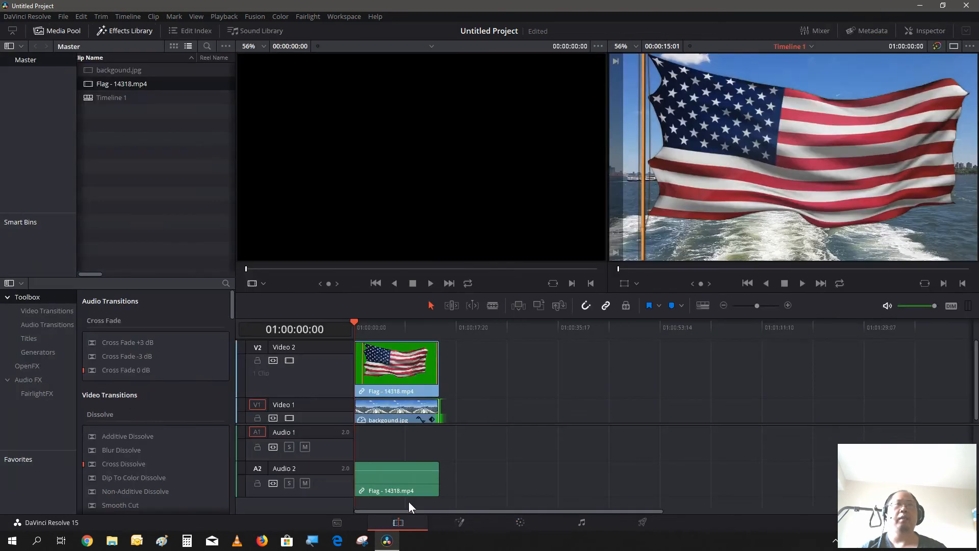
{"action": "left_click", "coordinate": [803, 283]}
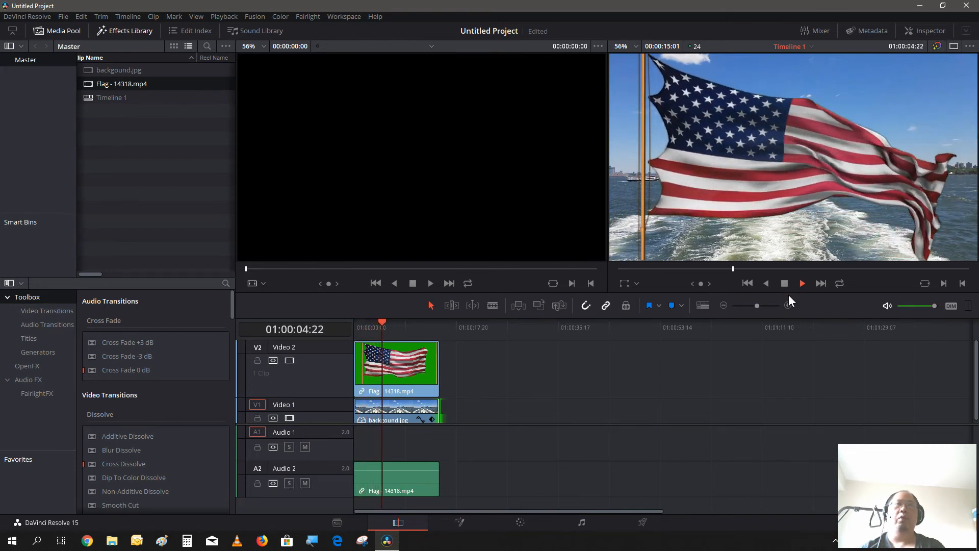
{"action": "left_click", "coordinate": [784, 287]}
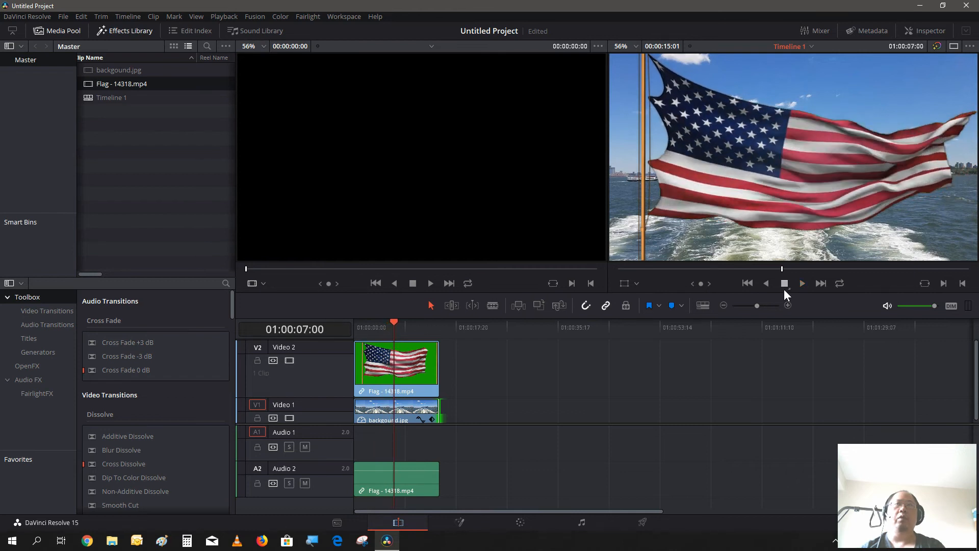
- Add an opacity keyframe of 0 to the flag clip on Video 2 at the start of the timeline
{"action": "left_click", "coordinate": [746, 283]}
{"action": "left_click", "coordinate": [394, 355]}
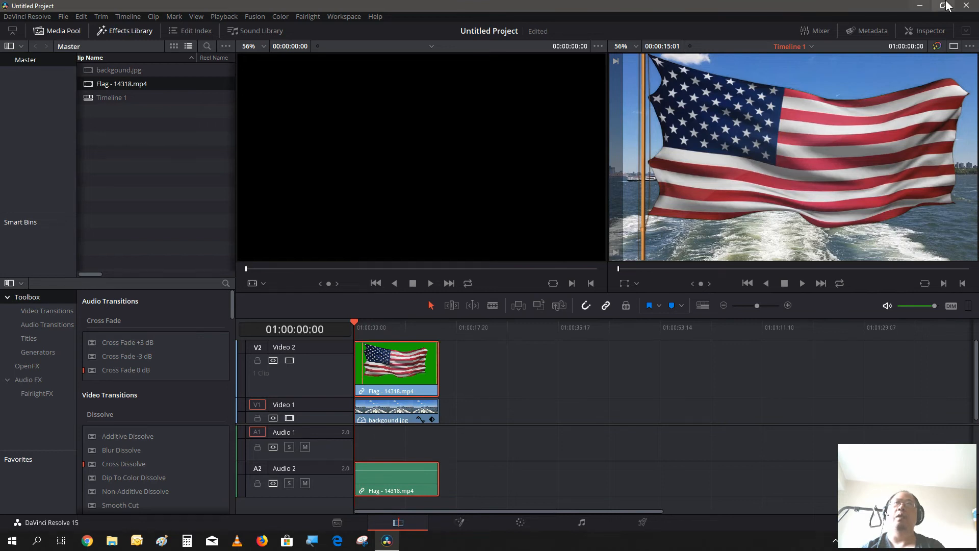
{"action": "left_click", "coordinate": [923, 30]}
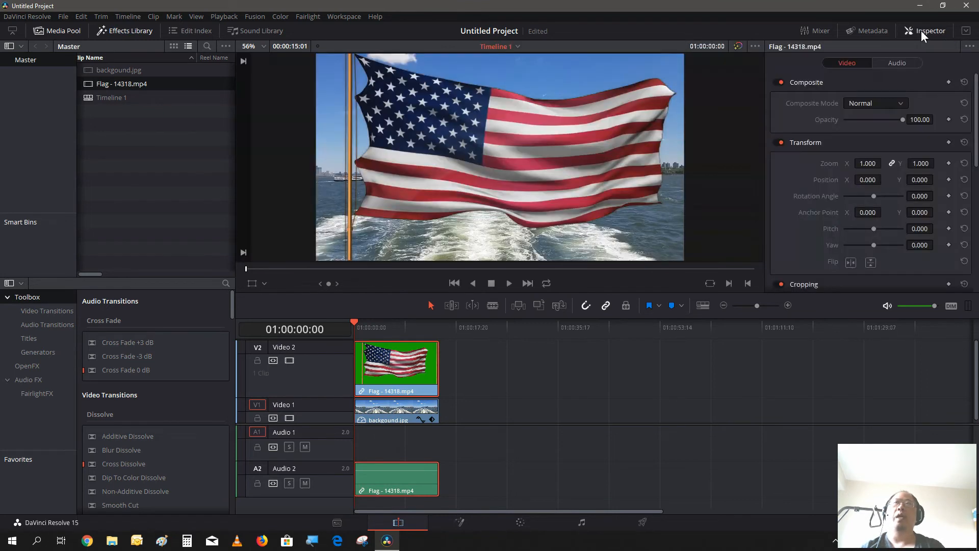
{"action": "left_click", "coordinate": [949, 120]}
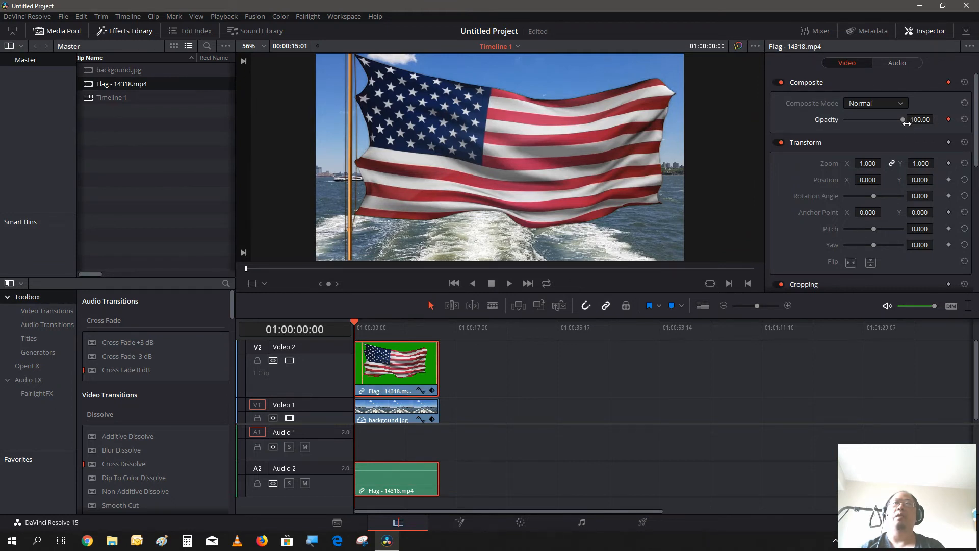
{"action": "left_click_drag", "start_coordinate": [901, 120], "coordinate": [783, 121]}
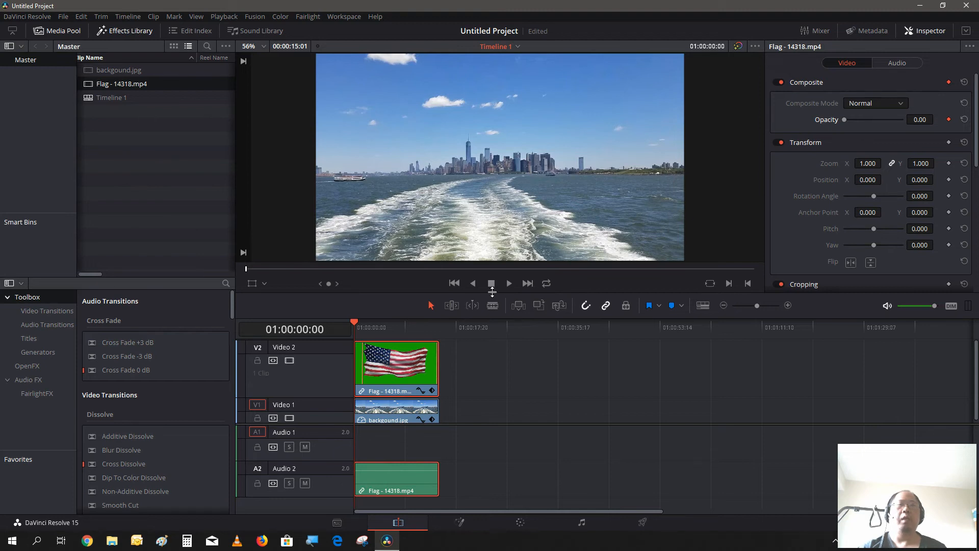
- Advance the playhead to 01:00:01:14 and set the flag clip's opacity to about 48.70 as a second keyframe
{"action": "key", "text": "space"}
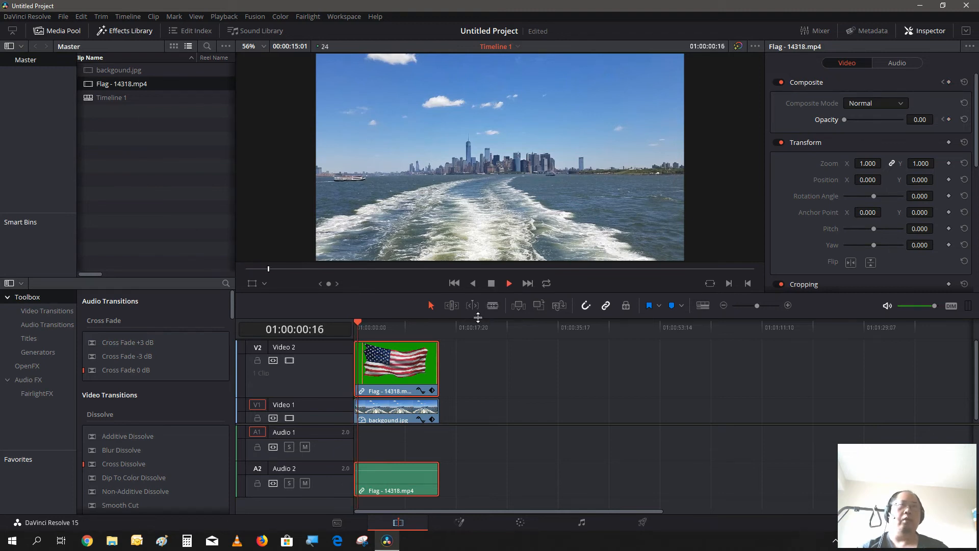
{"action": "key", "text": "space"}
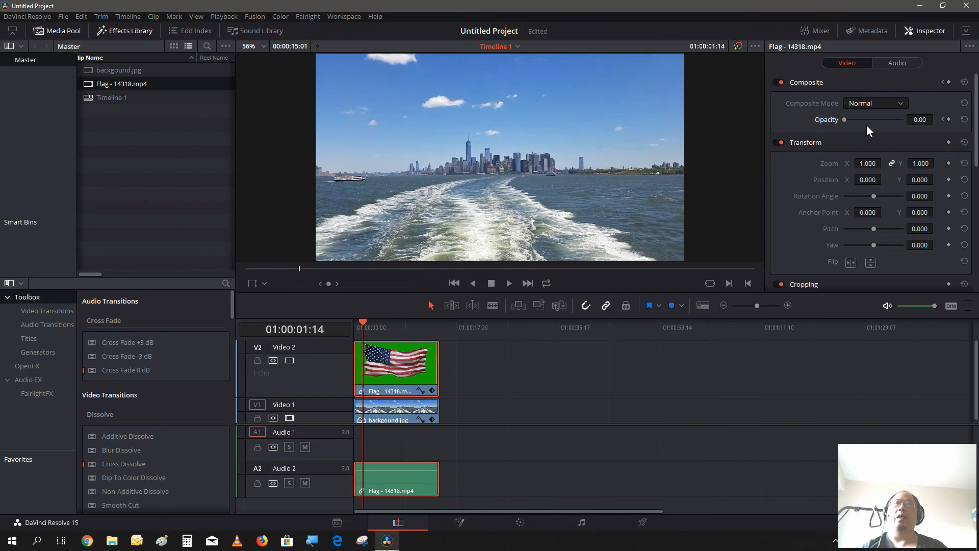
{"action": "left_click_drag", "start_coordinate": [843, 121], "coordinate": [848, 127]}
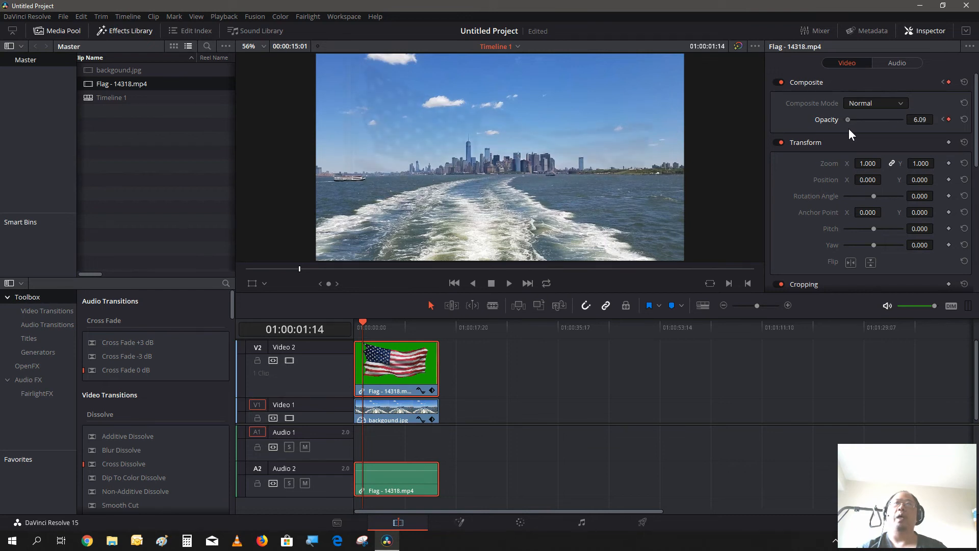
{"action": "left_click", "coordinate": [859, 141]}
{"action": "left_click", "coordinate": [863, 139]}
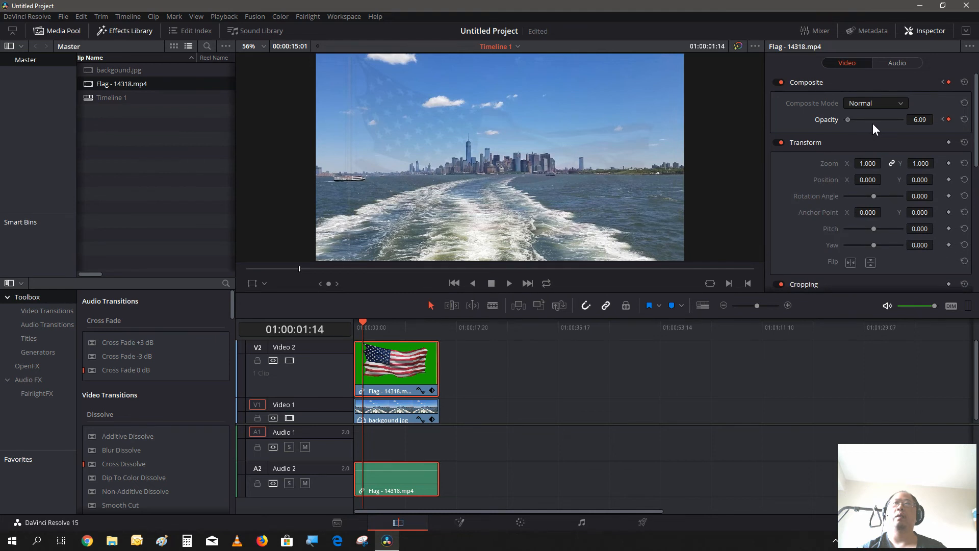
{"action": "left_click", "coordinate": [873, 121]}
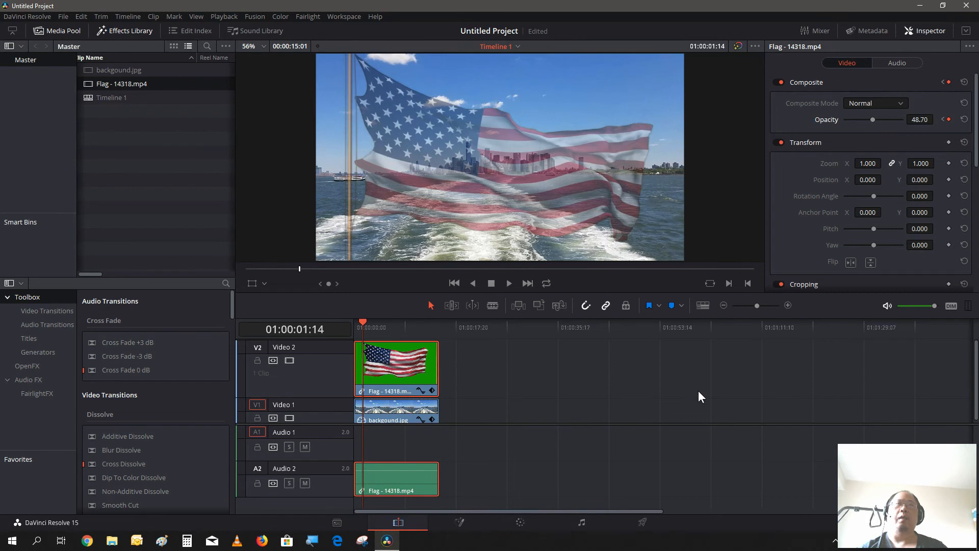
- Play the timeline onward and again from its start to review the flag's opacity fade over the skyline
{"action": "key", "text": "space"}
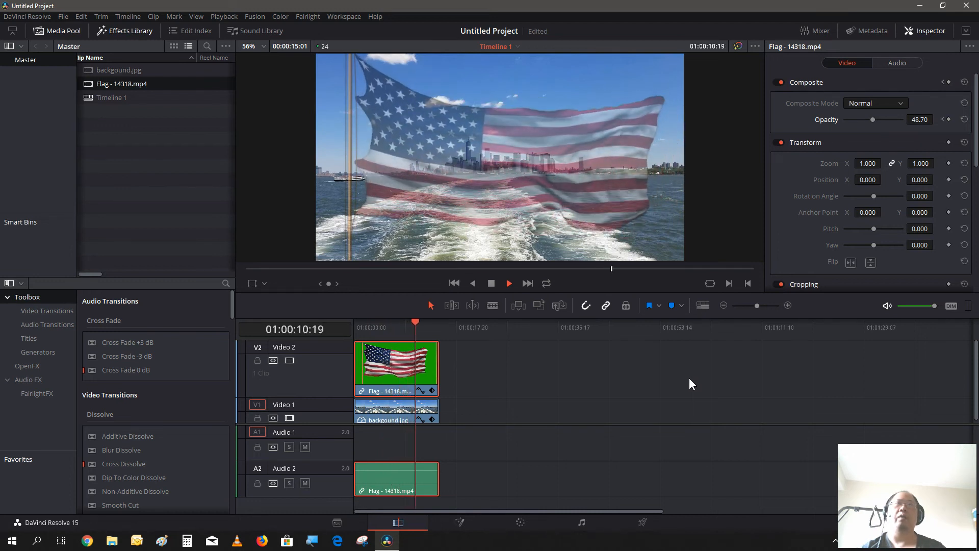
{"action": "left_click", "coordinate": [454, 283]}
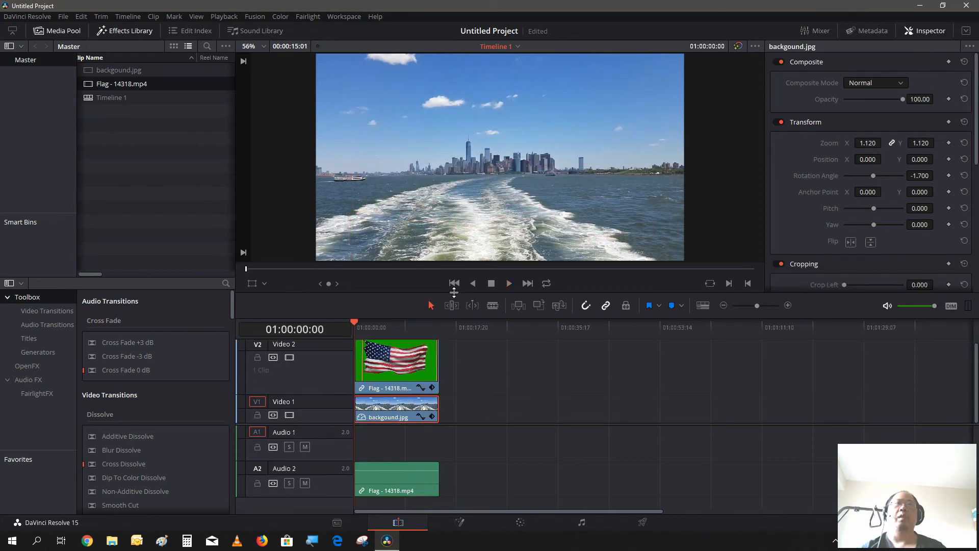
{"action": "key", "text": "space"}
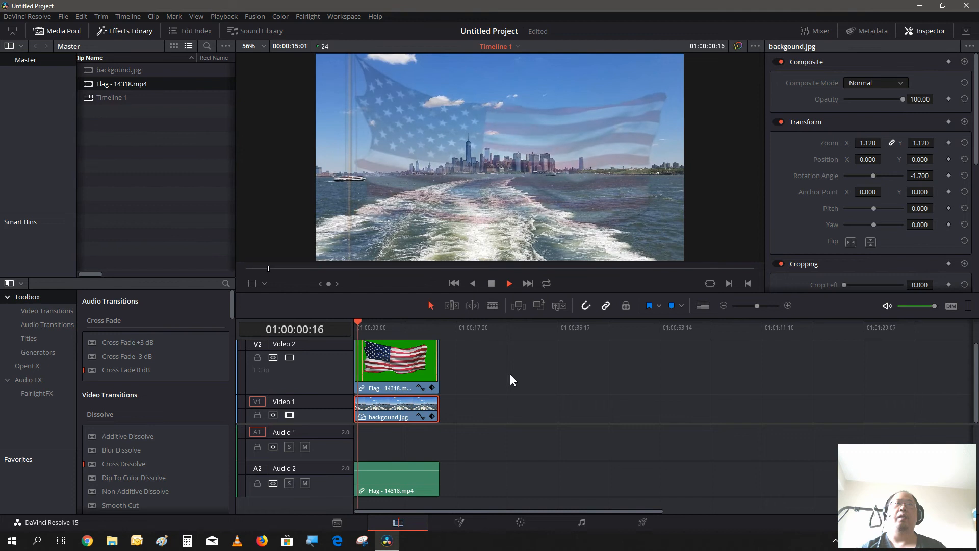